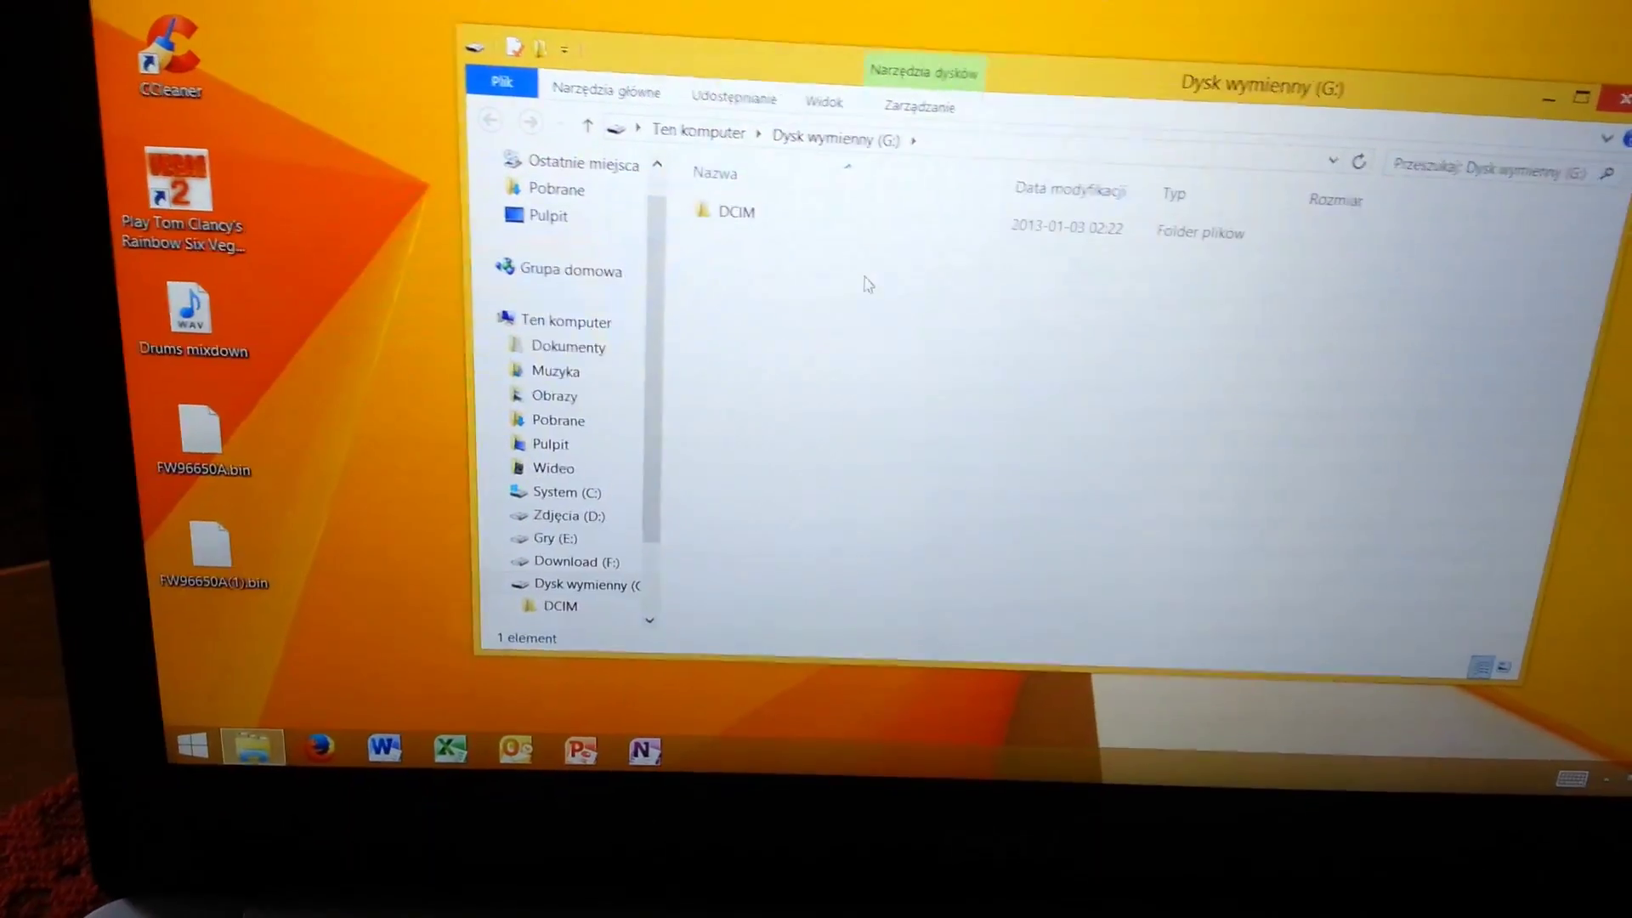
Permanently delete the DCIM folder from G: and copy FW96650A.bin from the desktop onto G:.
{"action": "left_click", "coordinate": [734, 225]}
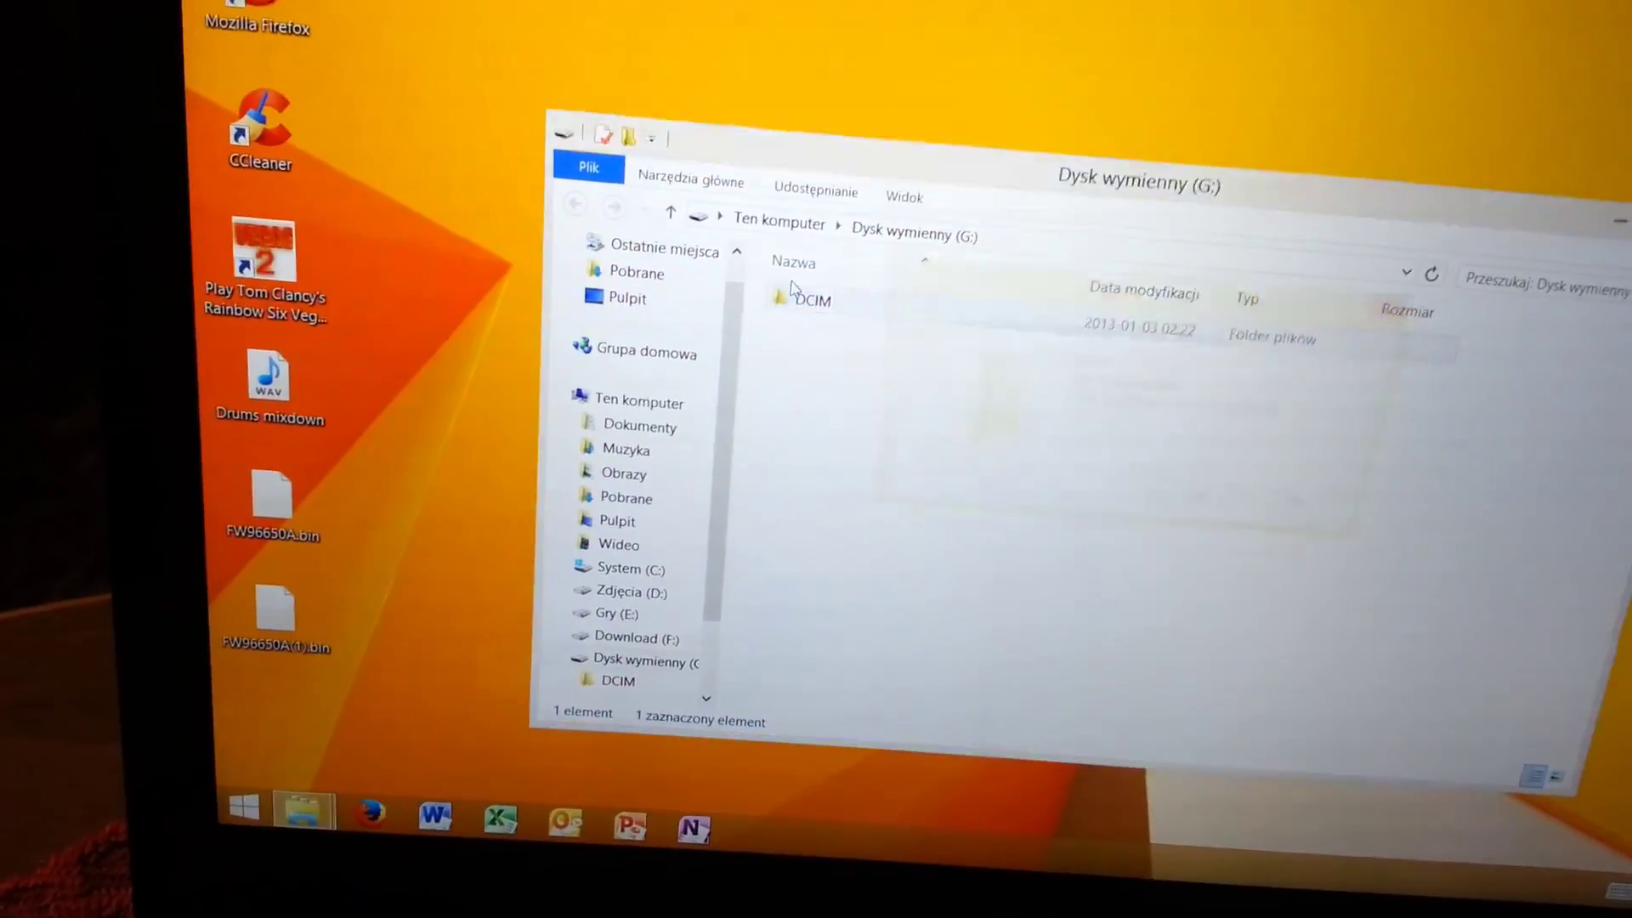
{"action": "key", "text": "shift+Delete"}
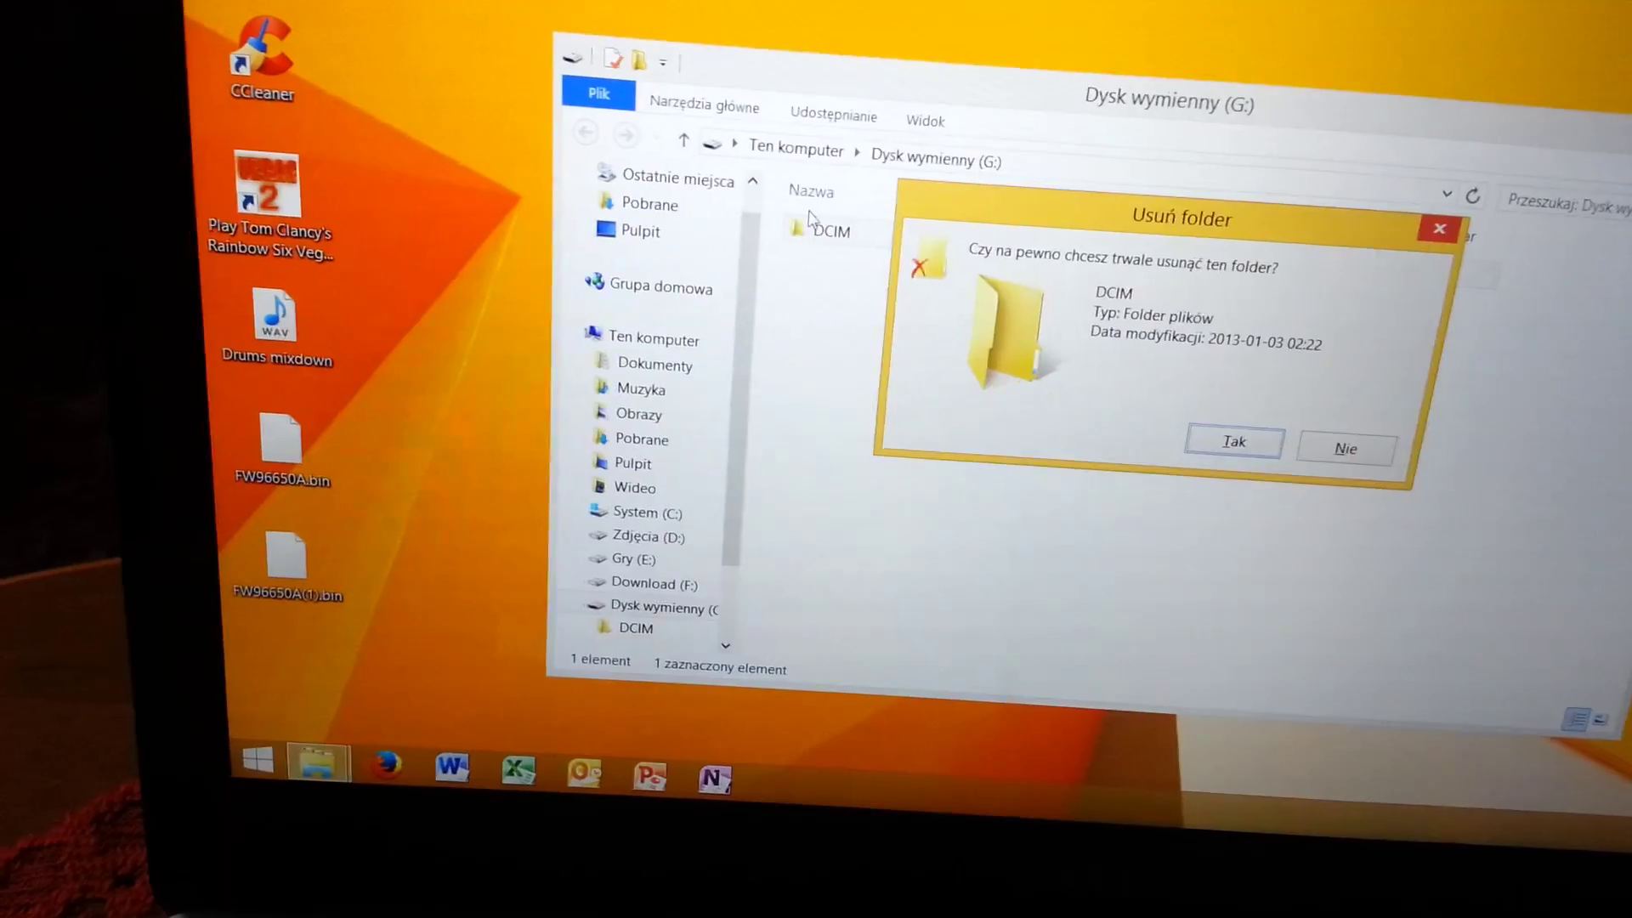
{"action": "key", "text": "Return"}
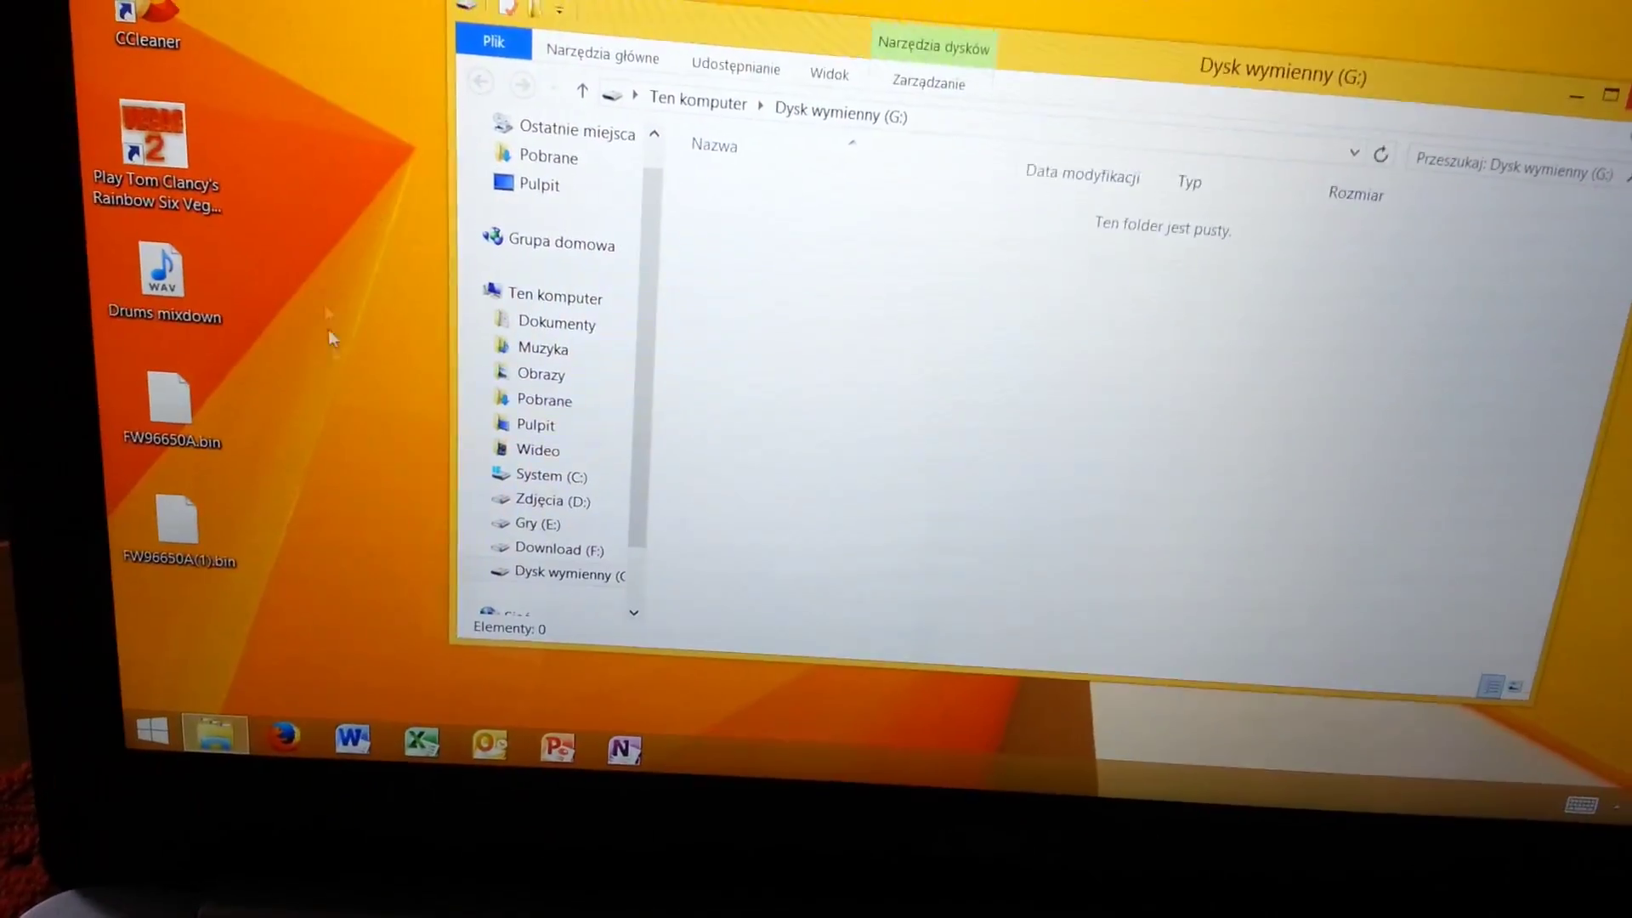
{"action": "left_click", "coordinate": [190, 407]}
{"action": "left_click_drag", "start_coordinate": [215, 441], "coordinate": [869, 370]}
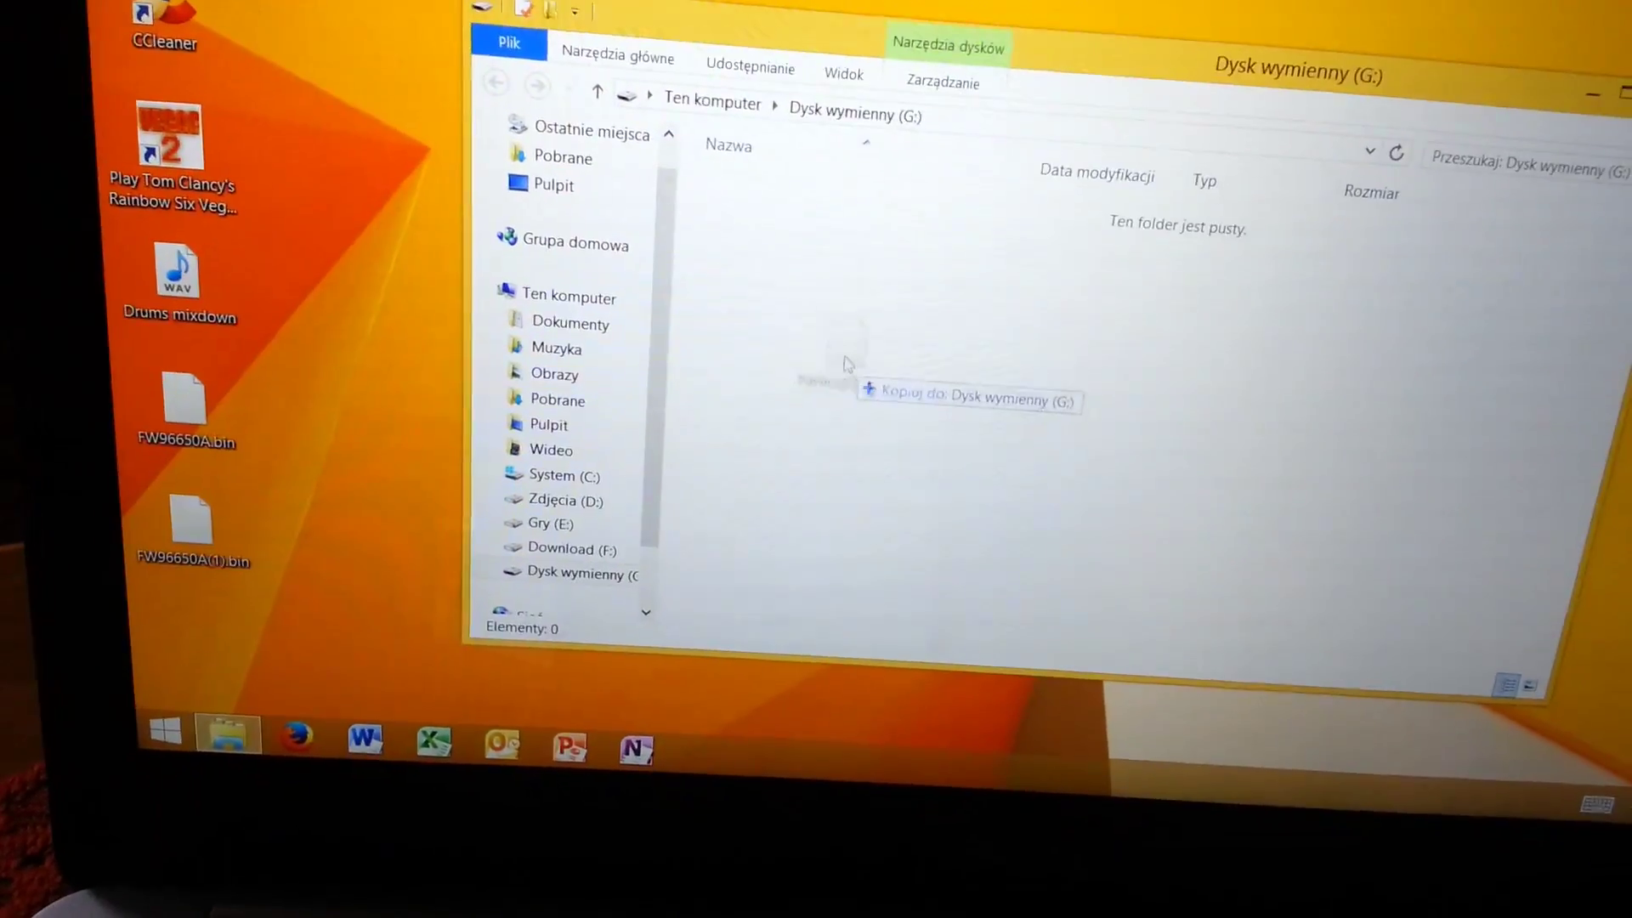